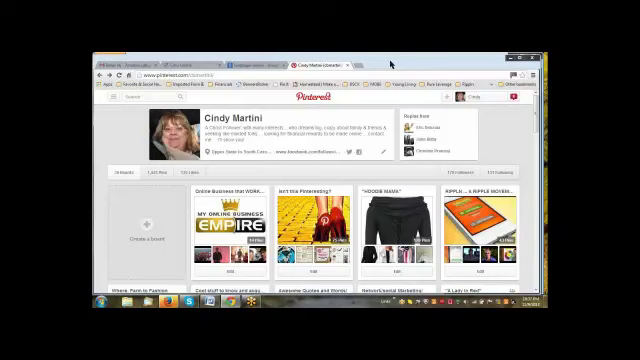
Step: Open the 'Online Business that WORKS ... MOBE!' board to view its pins
left_click_drag(390, 64, 390, 61)
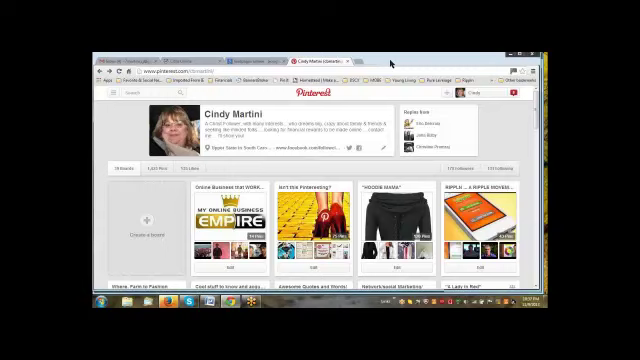
left_click_drag(391, 63, 391, 65)
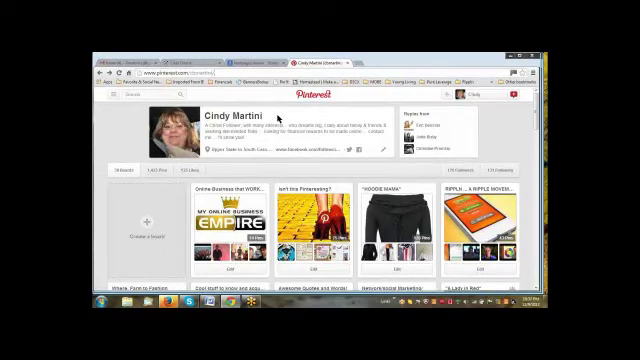
mouse_move(229, 222)
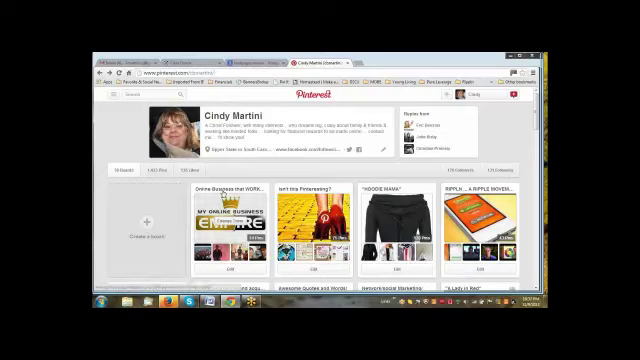
left_click(225, 195)
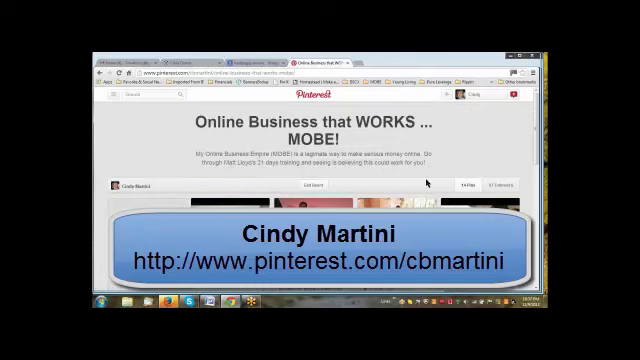
scroll(426, 183, "down", 5)
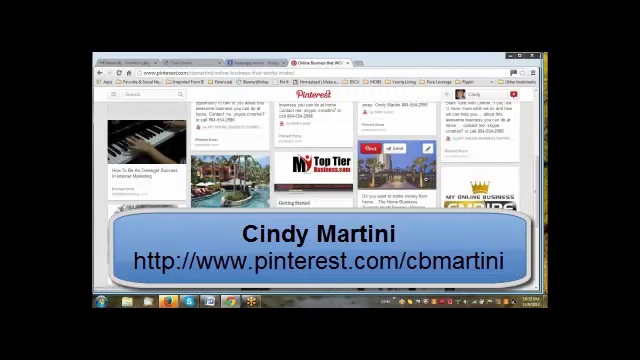
scroll(320, 150, "down", 1)
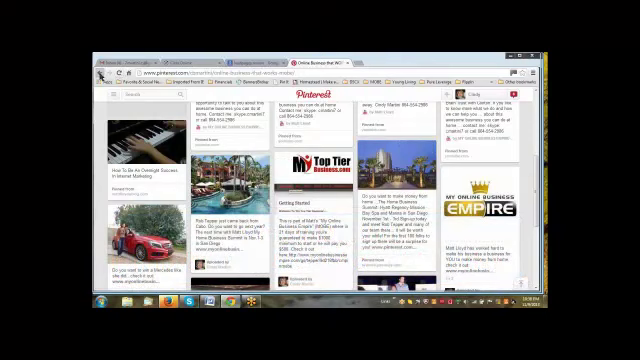
left_click(101, 74)
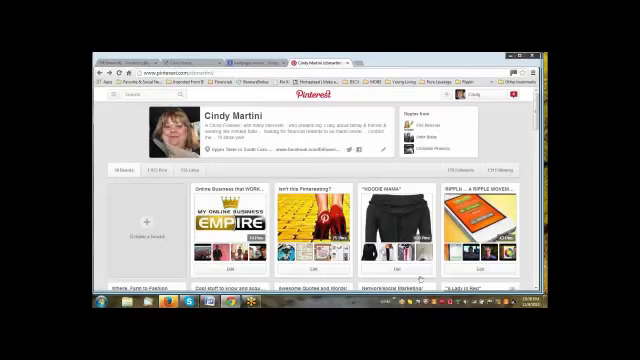
mouse_move(397, 218)
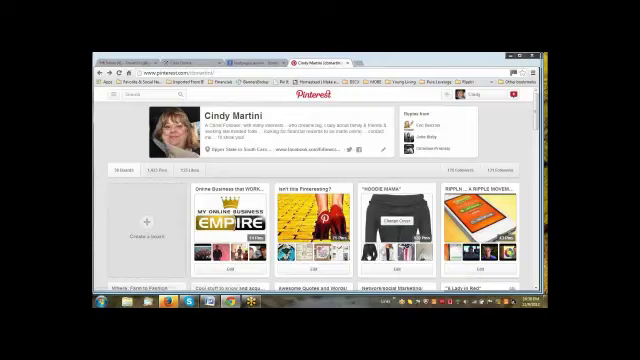
scroll(366, 258, "down", 1)
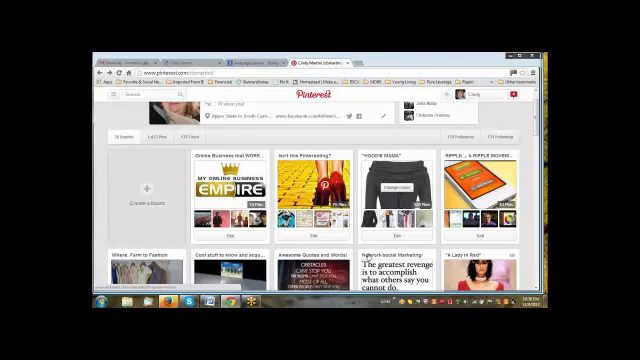
scroll(367, 258, "down", 4)
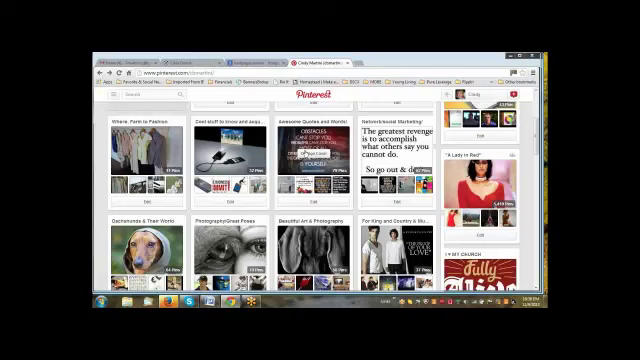
scroll(313, 153, "up", 3)
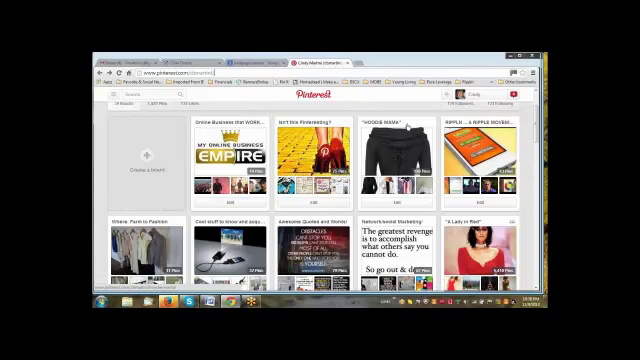
scroll(407, 127, "down", 10)
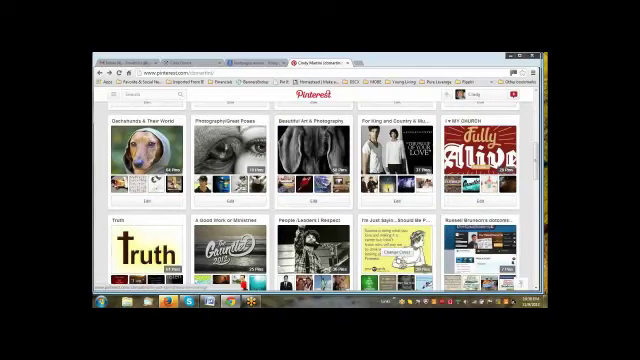
scroll(358, 238, "down", 5)
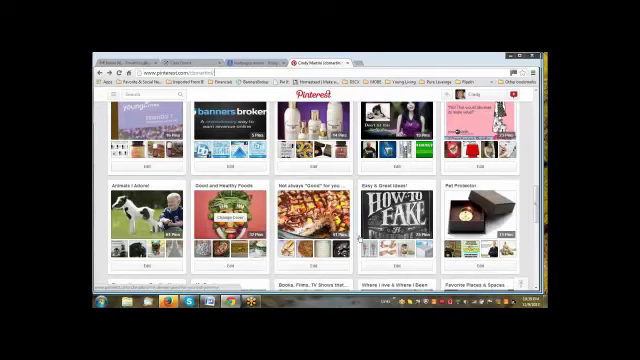
scroll(234, 188, "up", 10)
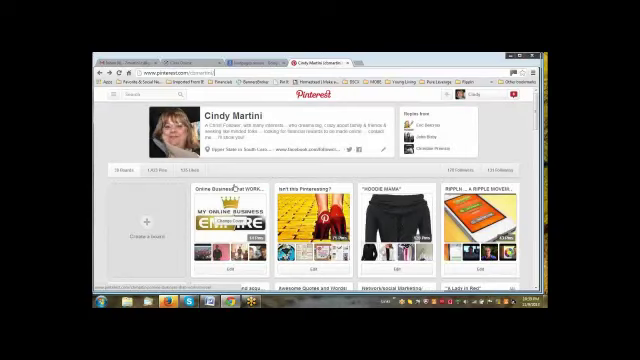
left_click(234, 188)
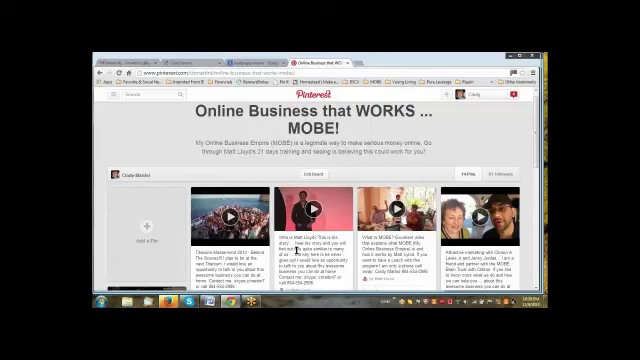
scroll(296, 251, "down", 2)
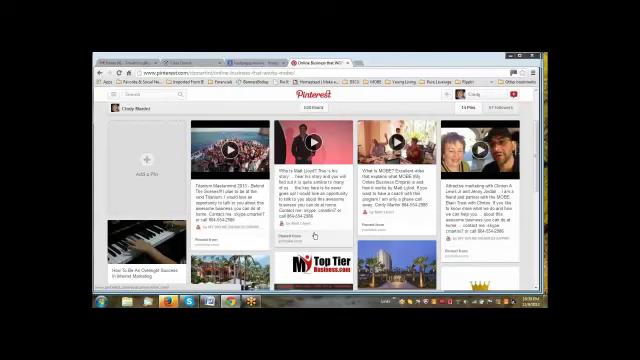
scroll(314, 236, "down", 1)
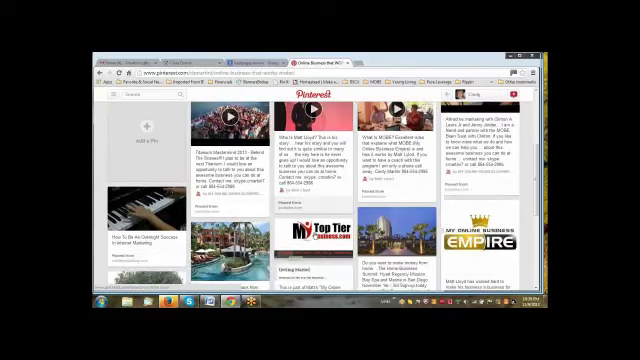
scroll(414, 269, "down", 5)
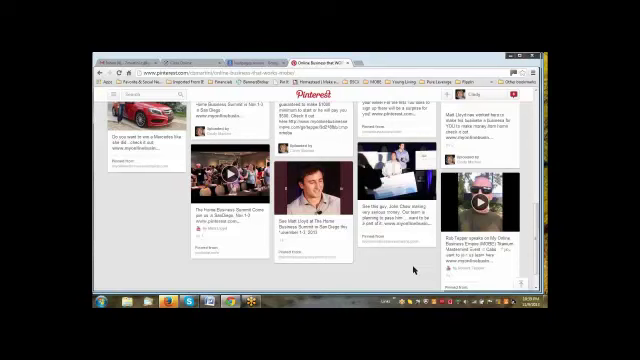
scroll(414, 269, "up", 5)
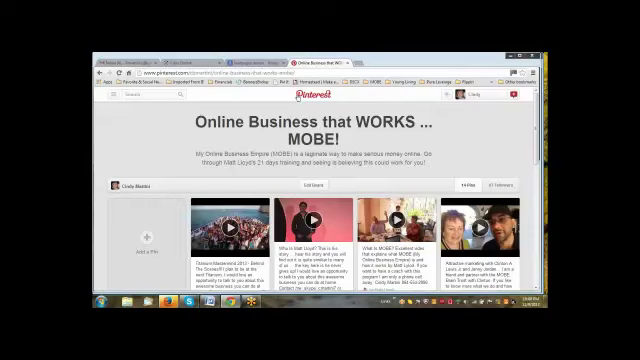
Step: Check recent notifications and open the 'Choice, Chance, Change' quote pin from one
left_click(514, 95)
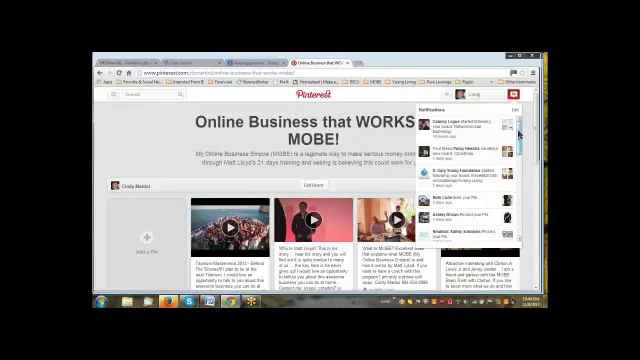
left_click_drag(518, 133, 518, 143)
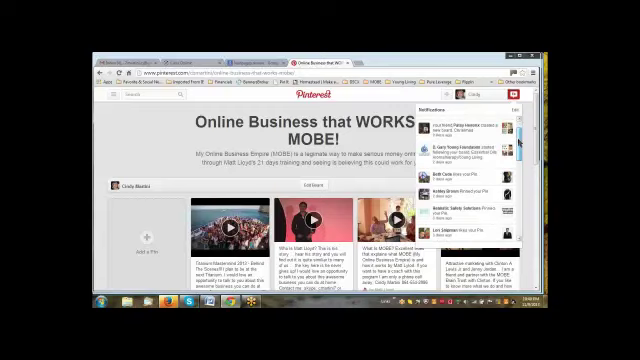
left_click_drag(518, 143, 519, 195)
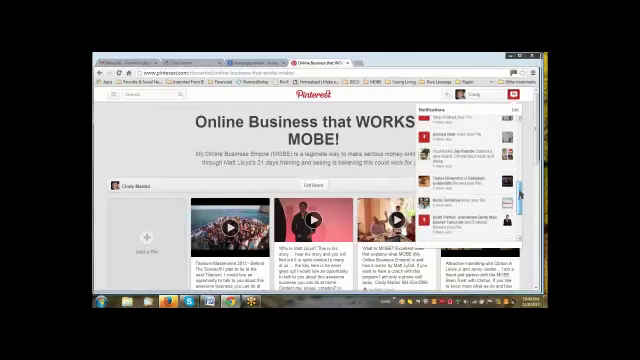
left_click(509, 148)
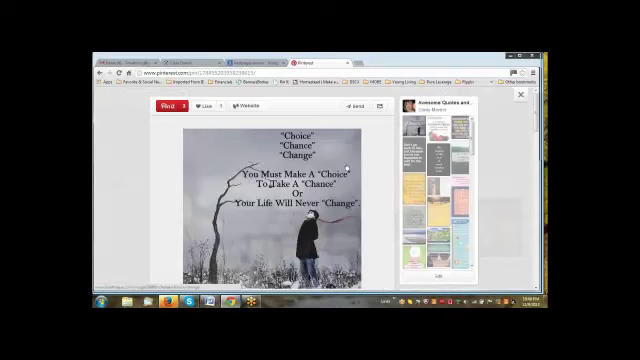
Step: Close the quote pin and go back to the profile's boards page
key("Escape")
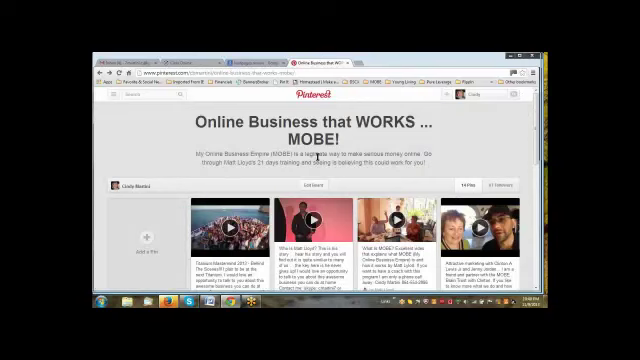
key("alt+Left")
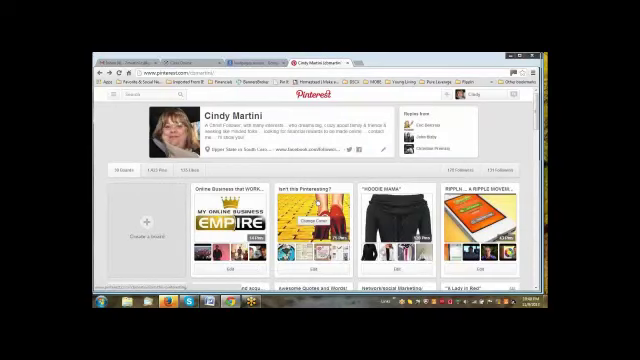
Step: Open the 'Isn't this Pinteresting?' board and look through the notifications, categories, add-pin and account menus
left_click(314, 212)
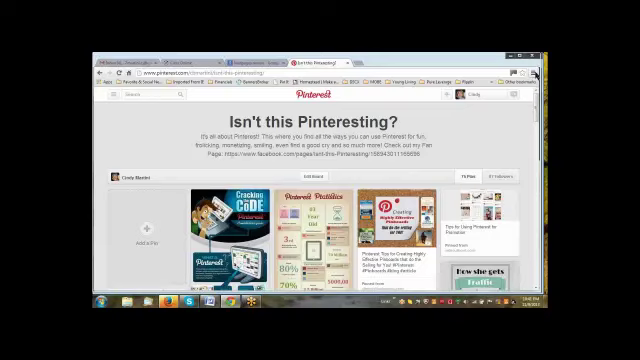
left_click(534, 74)
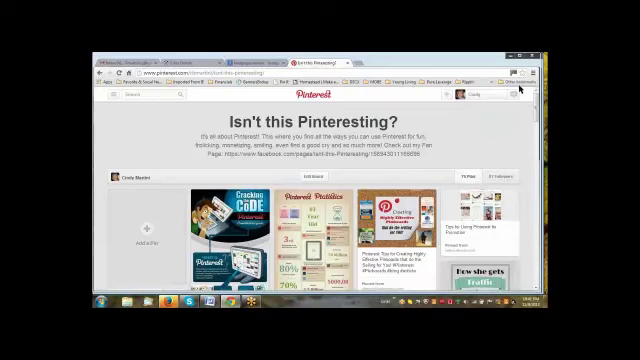
left_click(513, 94)
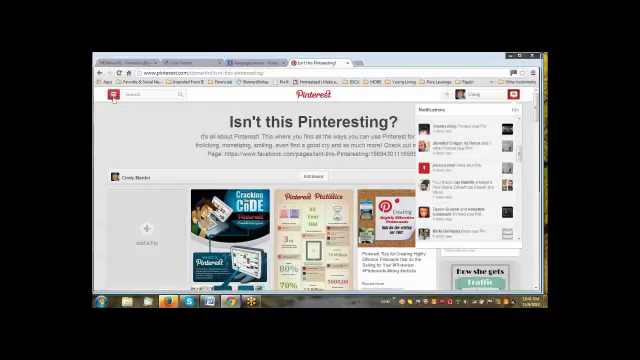
left_click(113, 95)
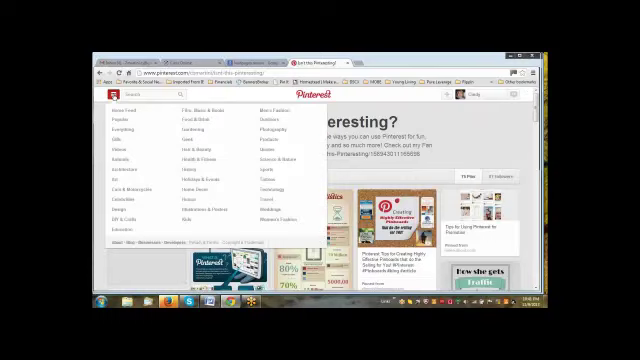
left_click(446, 94)
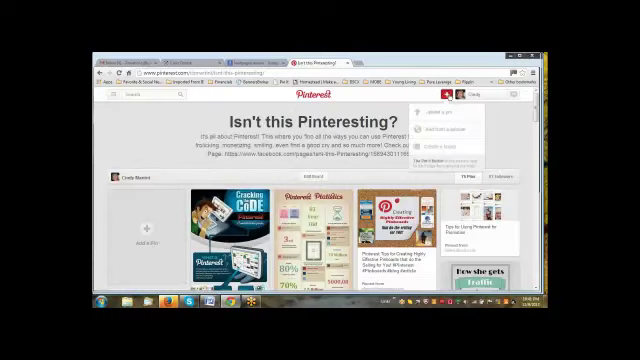
left_click(470, 94)
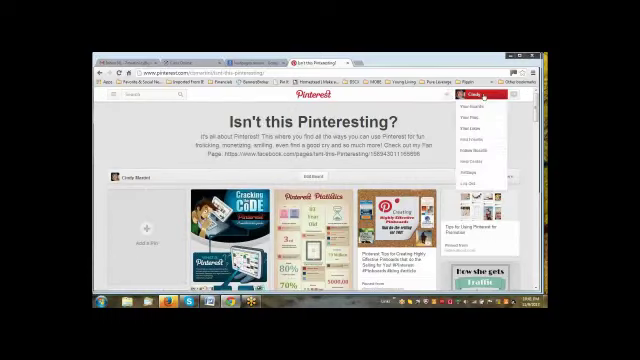
Step: In account settings, switch off Get email notifications and confirm with Turn Off Emails
left_click(477, 174)
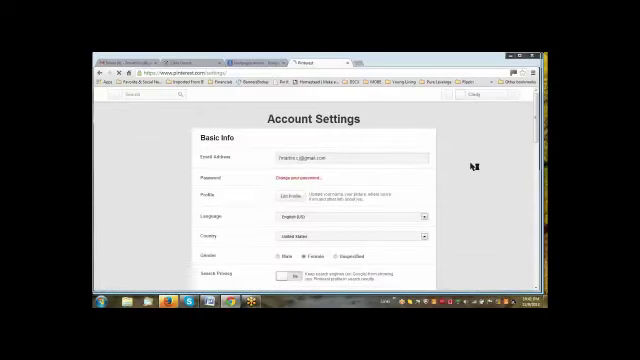
scroll(474, 167, "down", 2)
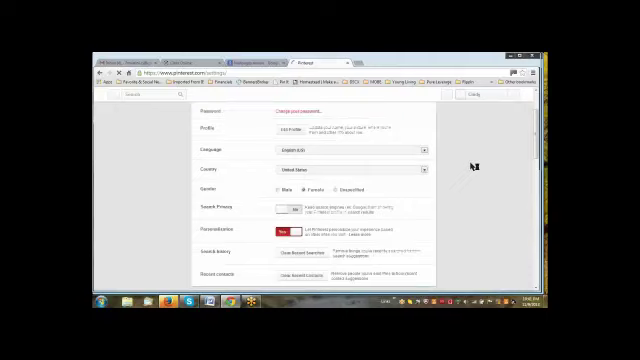
scroll(474, 167, "down", 2)
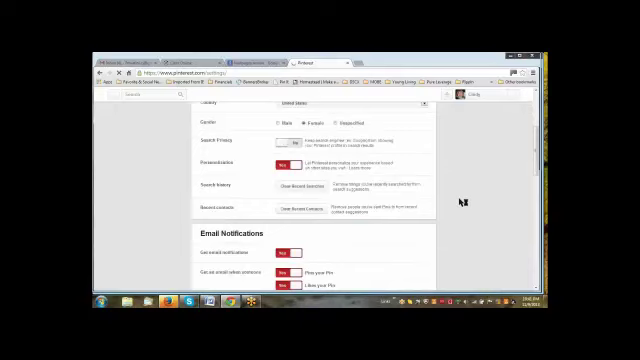
scroll(462, 202, "down", 2)
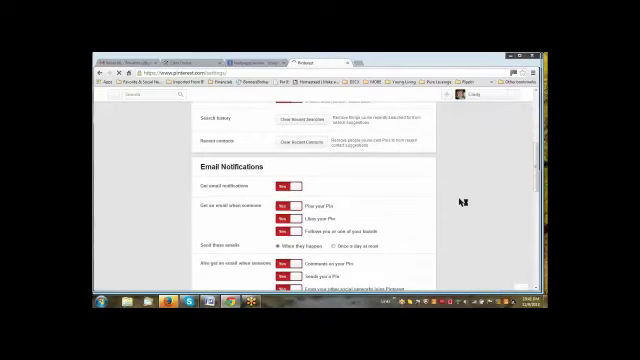
scroll(306, 150, "down", 1)
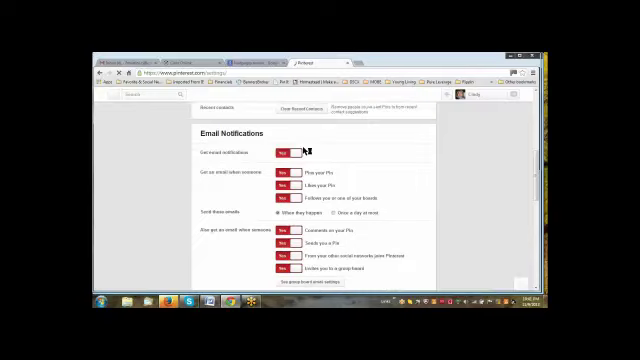
left_click(300, 152)
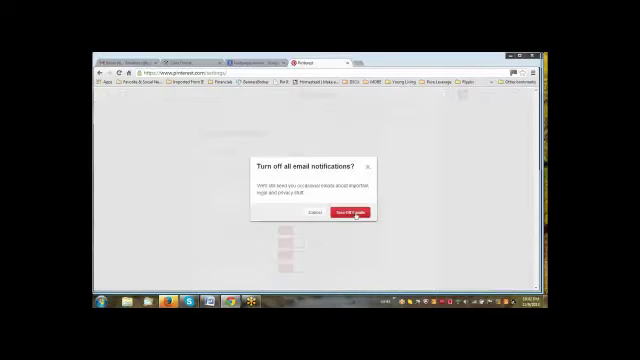
left_click(356, 213)
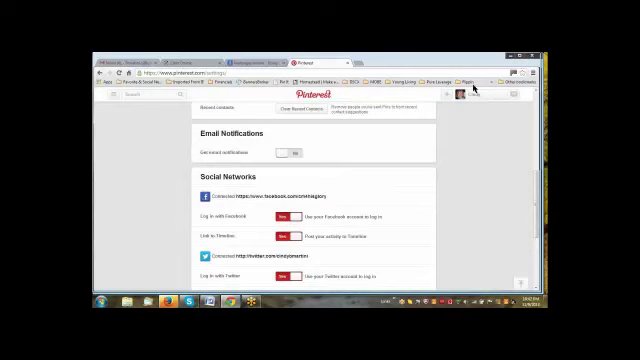
scroll(514, 226, "up", 5)
Step: Go to Your Boards and open the 'Isn't this Pinteresting?' board
left_click(472, 95)
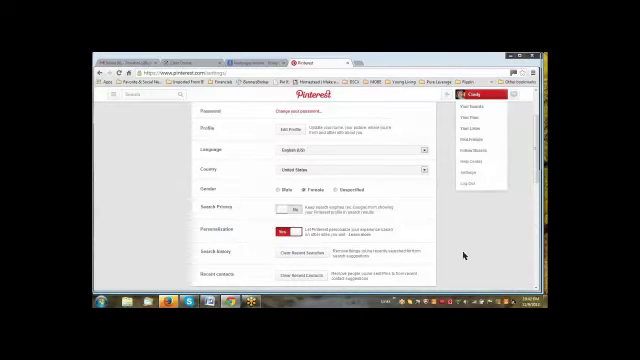
left_click(472, 107)
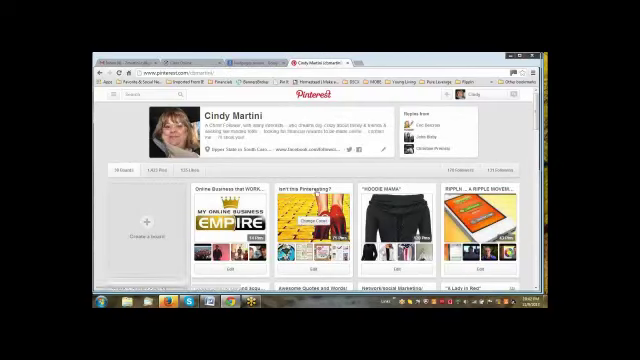
left_click(317, 190)
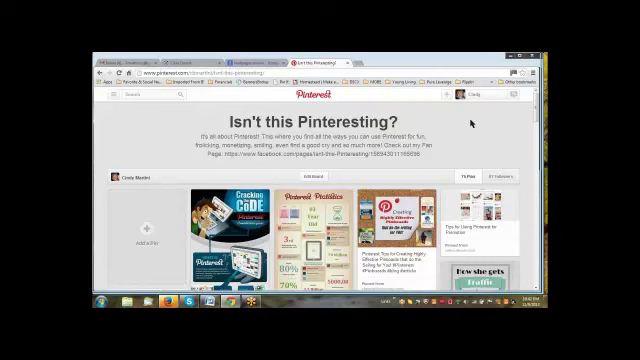
scroll(471, 123, "down", 2)
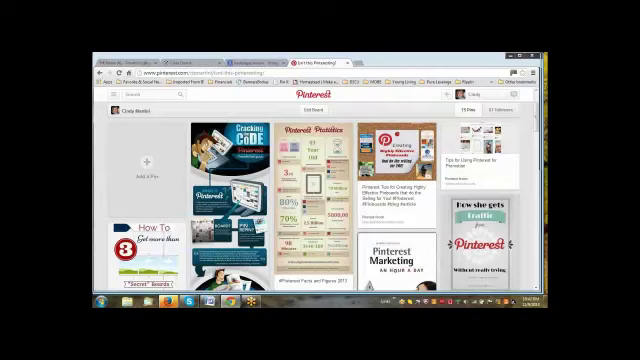
Step: Like the Cracking the Code pin, then return to the board page
left_click(230, 160)
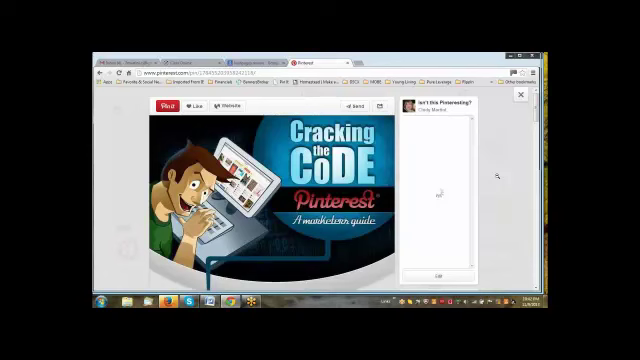
scroll(496, 176, "down", 5)
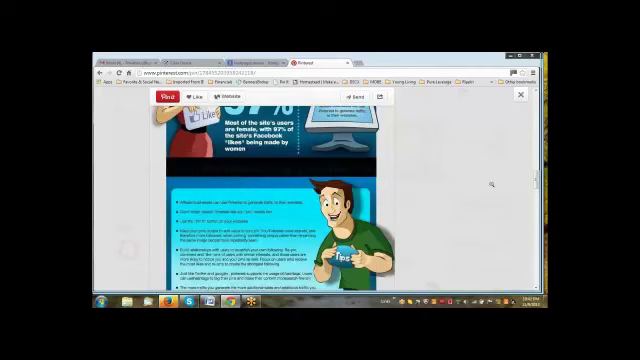
scroll(491, 184, "down", 5)
left_click(196, 96)
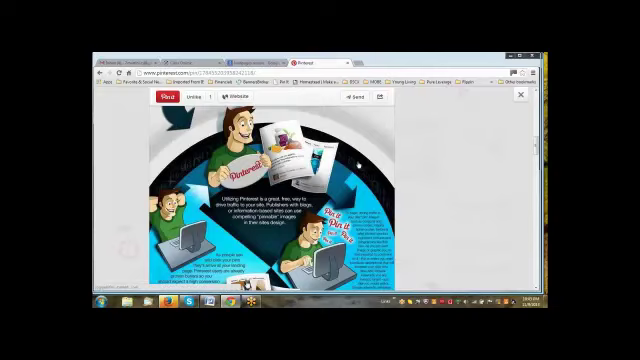
left_click(100, 73)
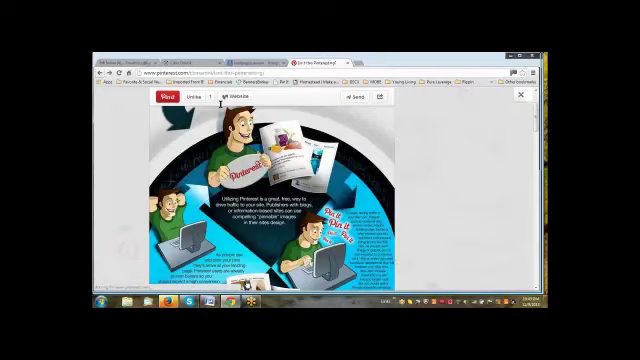
left_click(115, 220)
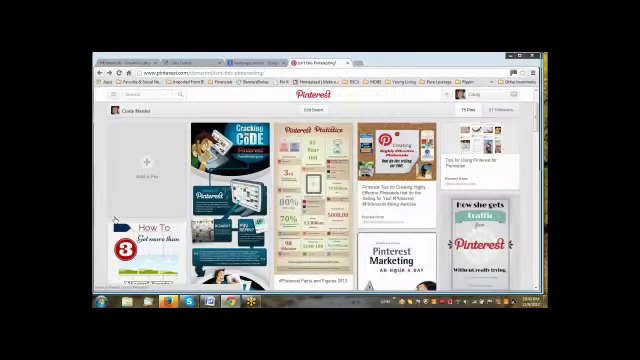
scroll(521, 210, "down", 1)
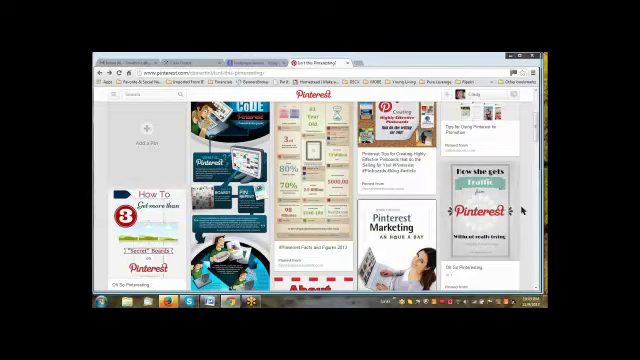
left_click(521, 210)
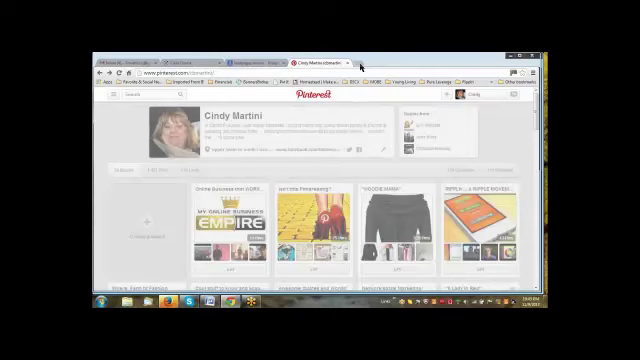
Step: Load Facebook from the Favorite & Social Networking bookmarks and select the 'Isn't this Pinteresting?' page link
left_click(135, 81)
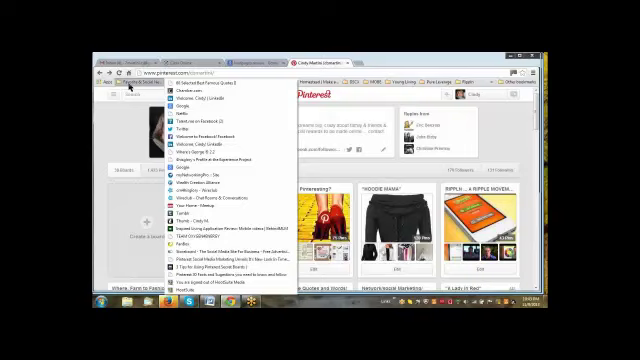
left_click(200, 136)
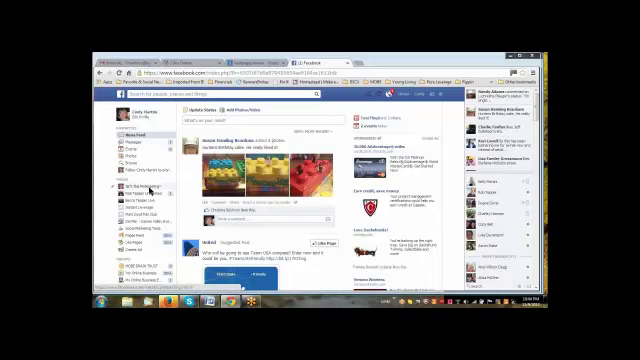
left_click(151, 190)
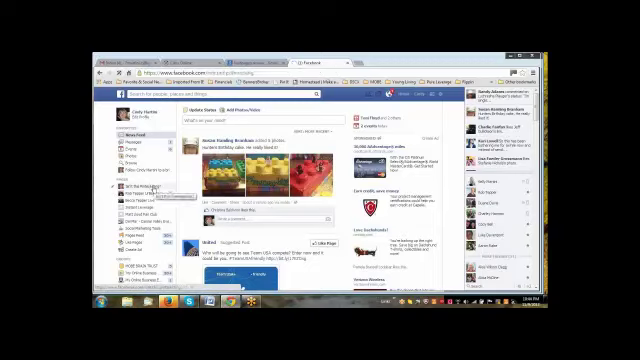
Step: Open the 'Isn't this Pinteresting?' fan page and view its cover photo, timeline and 851 likes
left_click(155, 188)
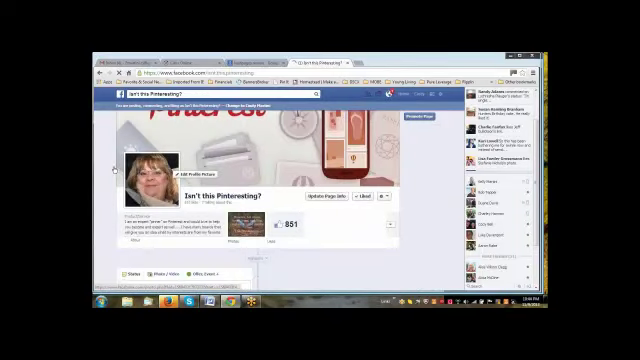
scroll(418, 177, "down", 5)
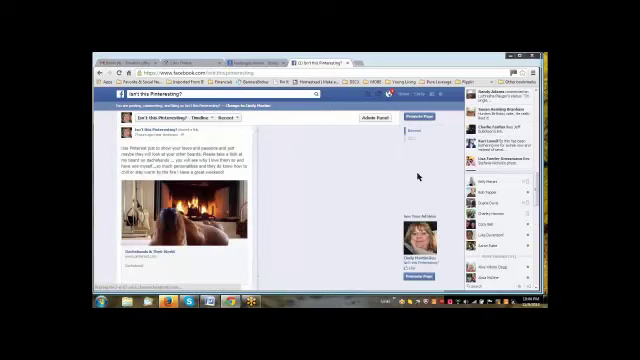
scroll(420, 179, "down", 5)
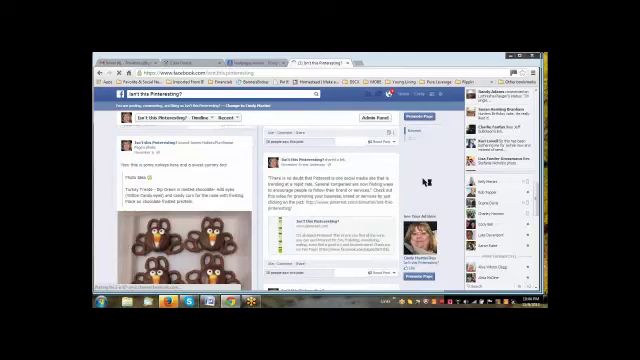
scroll(425, 182, "down", 2)
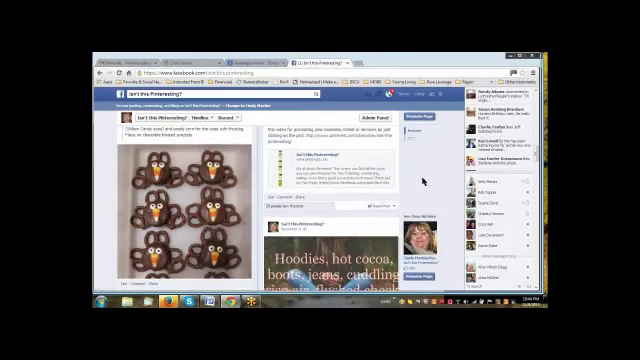
scroll(422, 182, "down", 2)
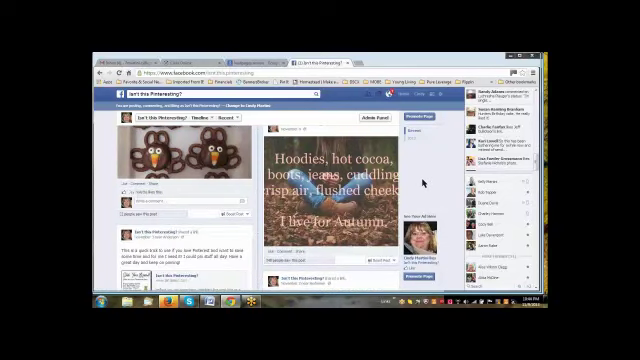
scroll(423, 182, "down", 2)
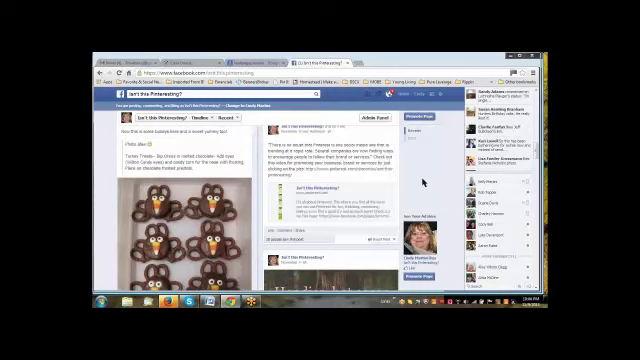
scroll(422, 182, "up", 1)
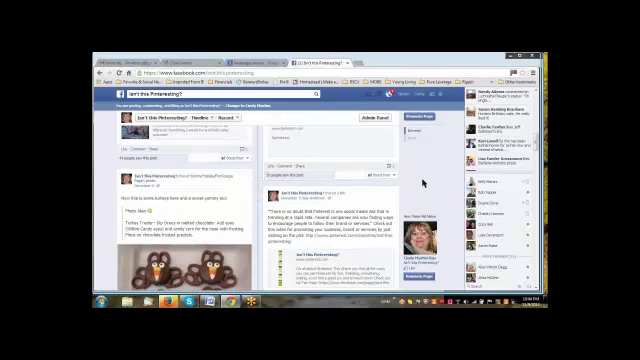
scroll(423, 183, "down", 3)
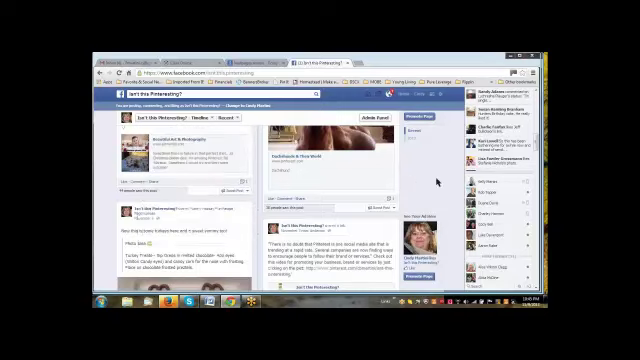
scroll(437, 180, "up", 3)
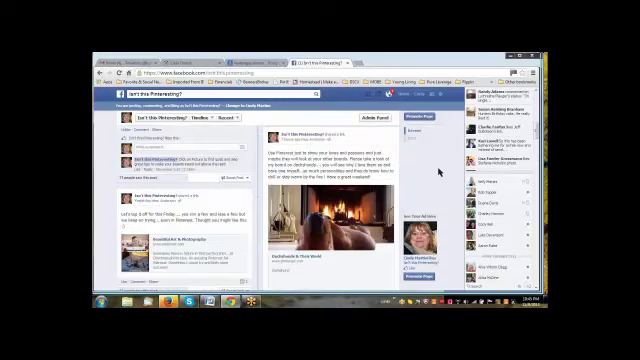
scroll(437, 172, "down", 3)
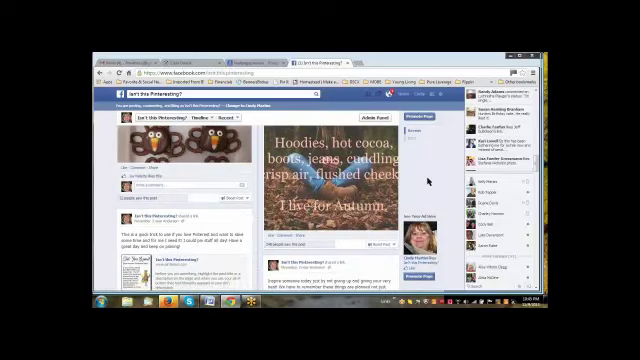
scroll(428, 181, "up", 1)
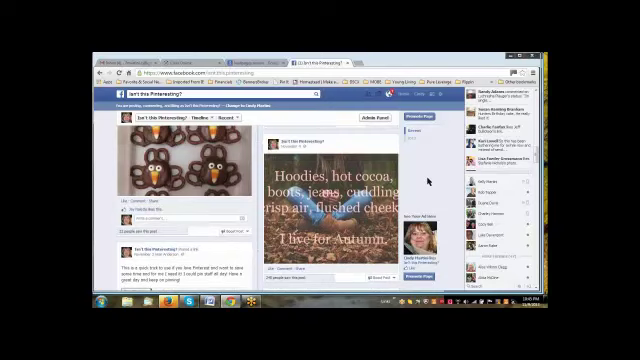
scroll(428, 181, "up", 2)
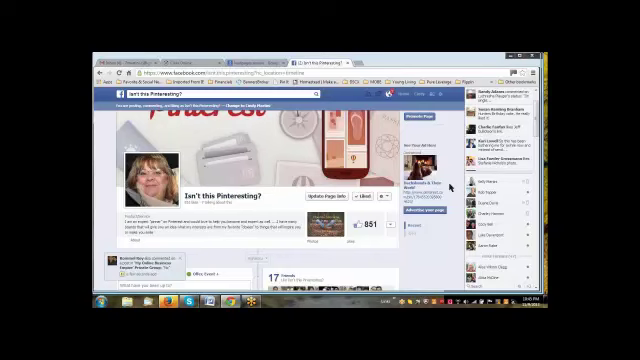
scroll(449, 187, "down", 2)
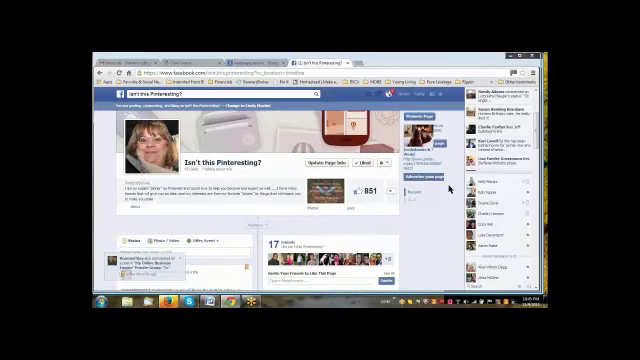
scroll(449, 188, "down", 5)
scroll(436, 190, "up", 5)
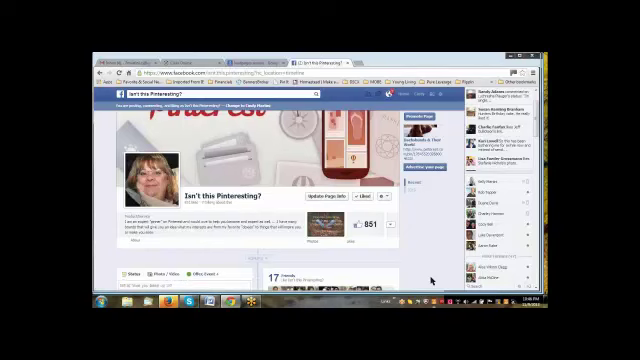
scroll(432, 281, "up", 1)
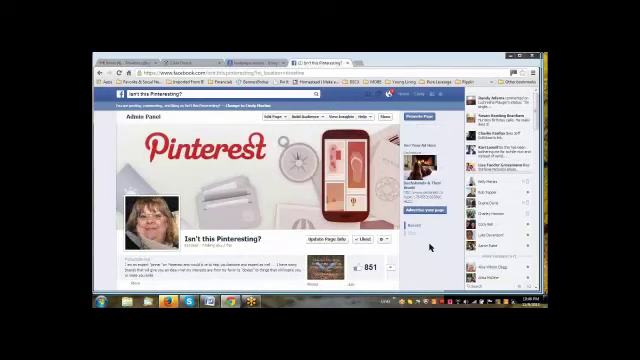
scroll(369, 148, "down", 5)
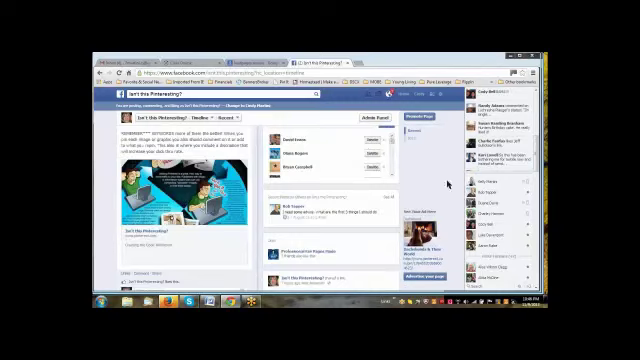
scroll(448, 184, "down", 2)
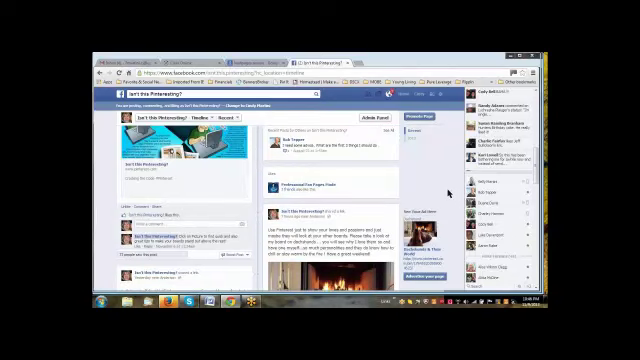
scroll(448, 193, "down", 5)
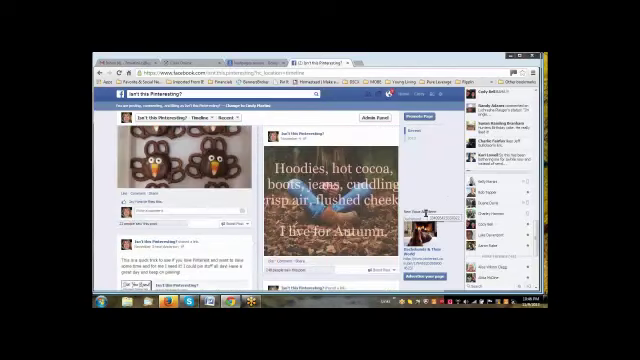
scroll(426, 213, "down", 1)
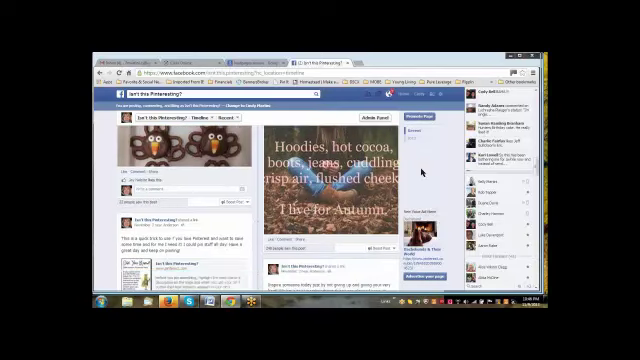
scroll(422, 173, "up", 4)
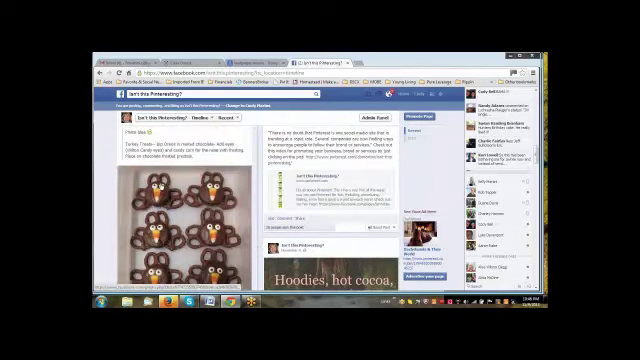
scroll(441, 100, "down", 10)
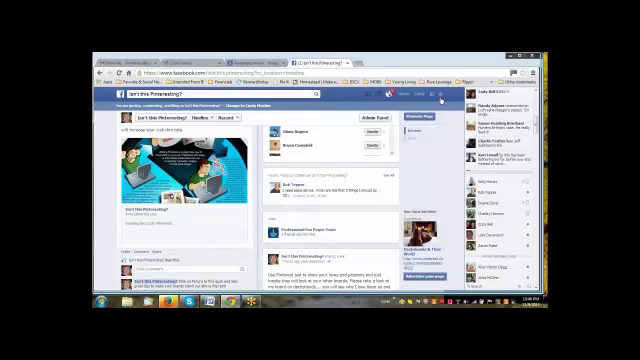
scroll(438, 175, "up", 3)
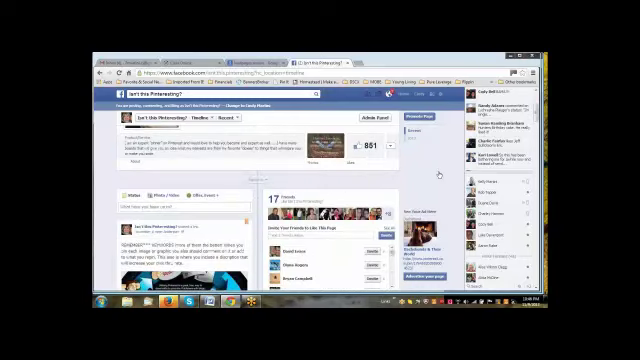
scroll(438, 175, "up", 3)
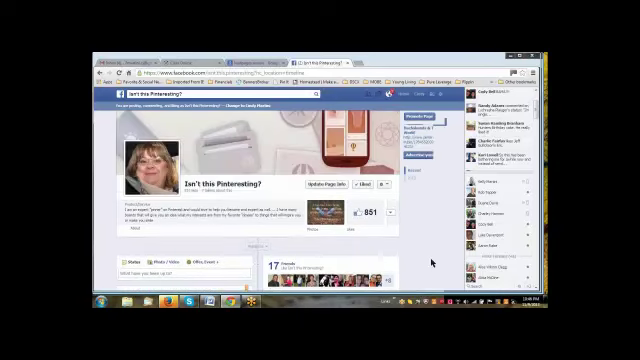
scroll(331, 223, "down", 5)
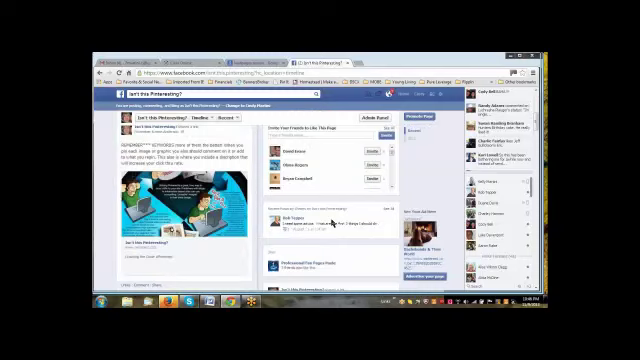
scroll(331, 223, "down", 5)
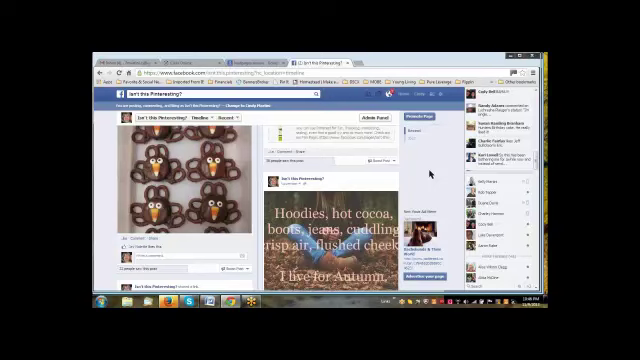
scroll(430, 175, "down", 5)
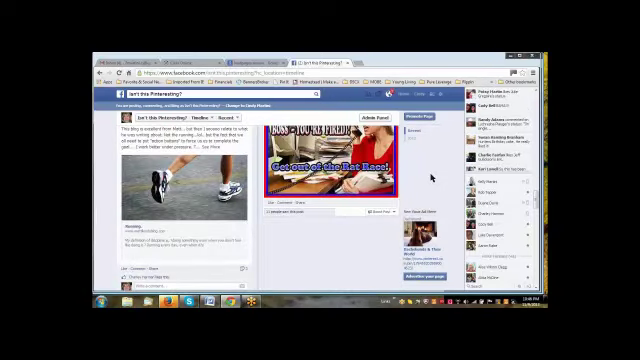
scroll(432, 165, "up", 5)
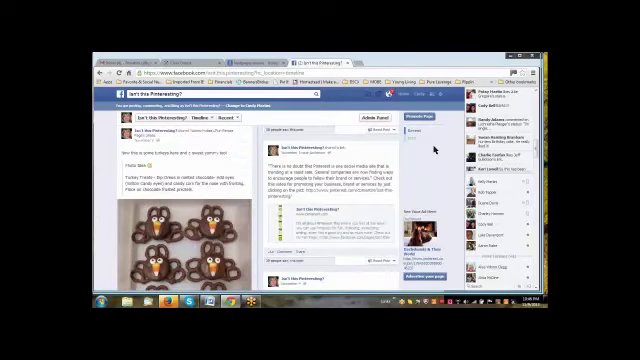
scroll(434, 150, "up", 5)
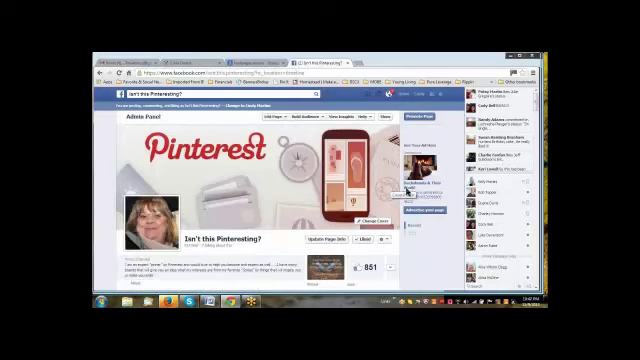
scroll(426, 170, "down", 5)
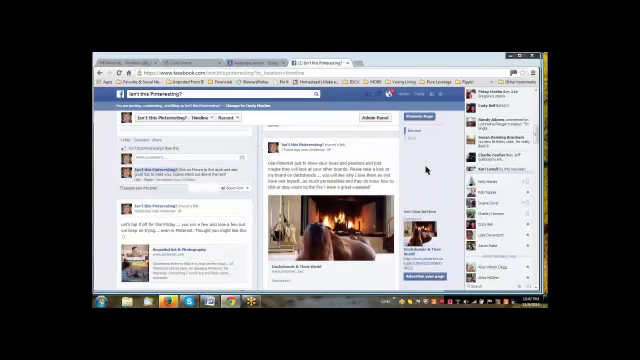
scroll(425, 168, "down", 5)
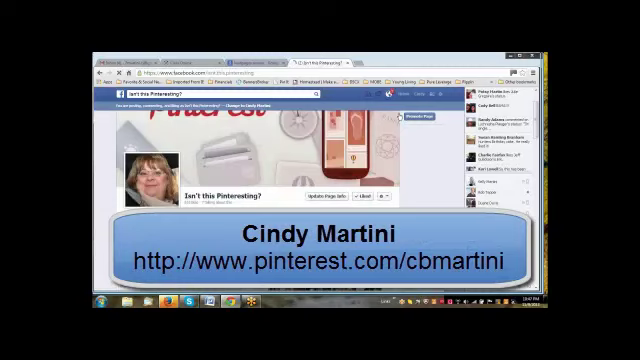
scroll(398, 117, "down", 5)
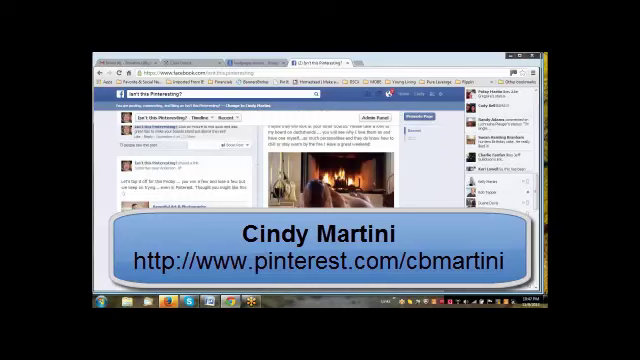
scroll(425, 167, "down", 1)
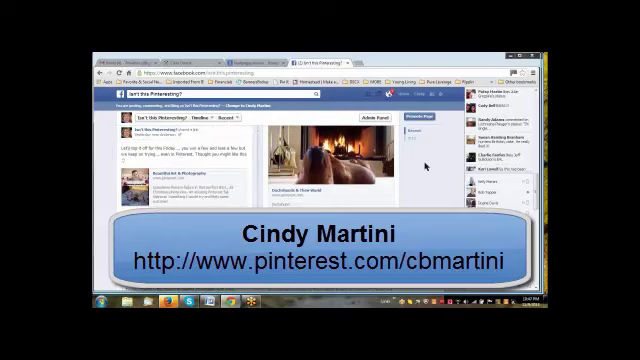
scroll(427, 171, "down", 3)
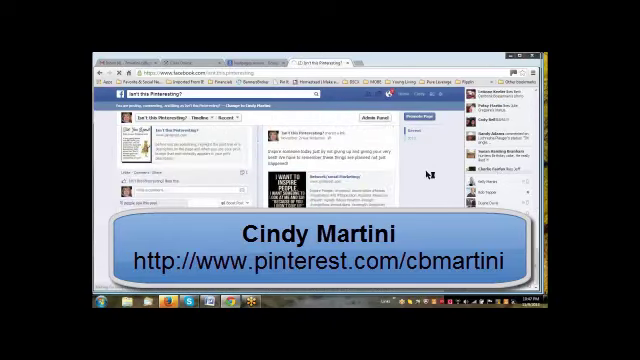